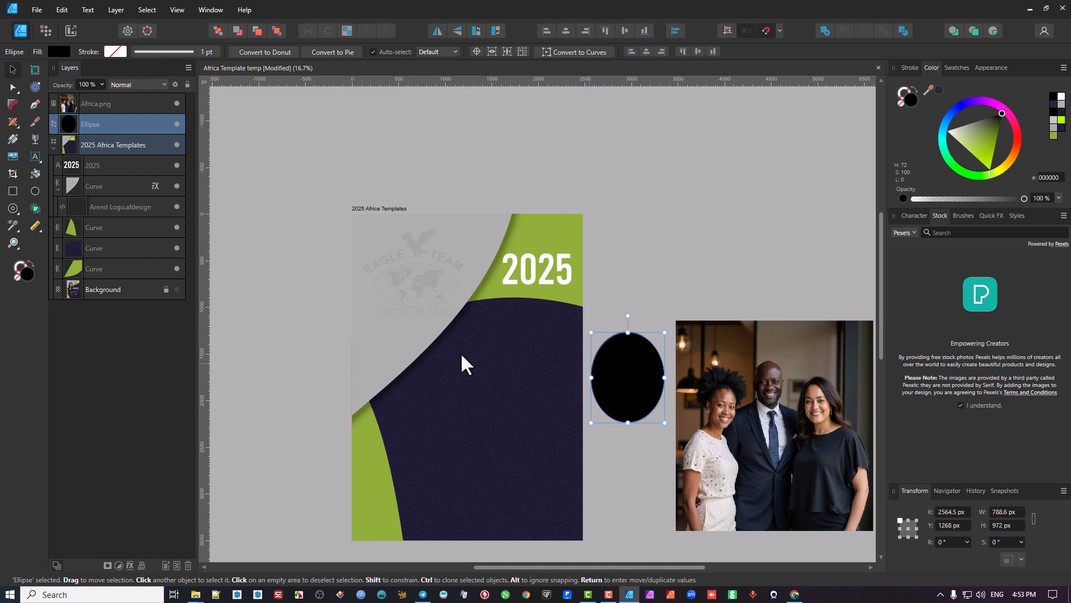
# Move the black ellipse onto the artboard over the grey curved shape and clip it inside that shape's layer
pyautogui.click(422, 301)
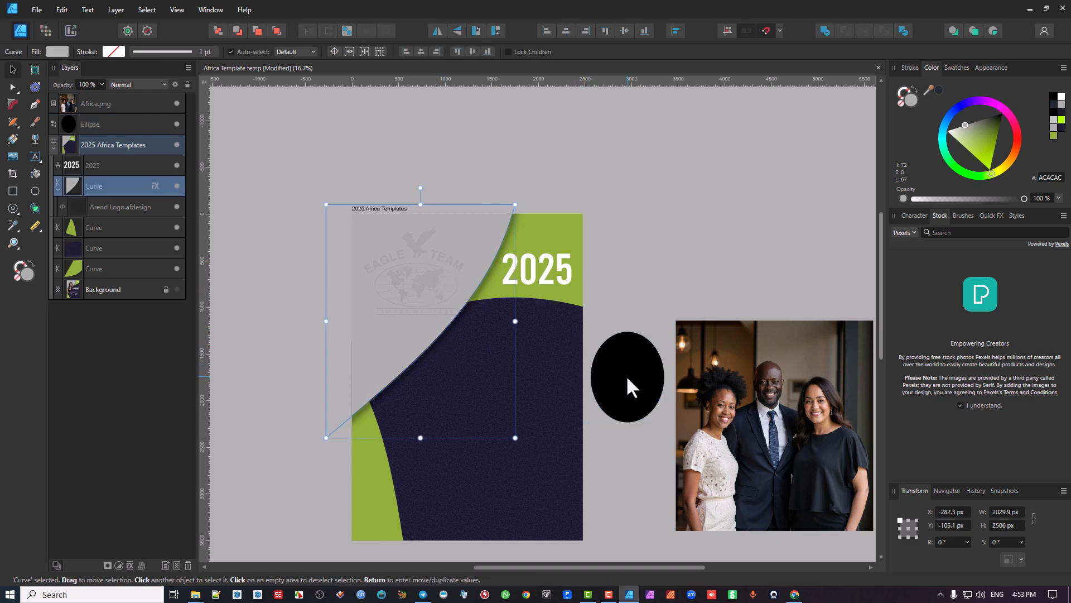
pyautogui.moveTo(614, 374); pyautogui.dragTo(442, 319)
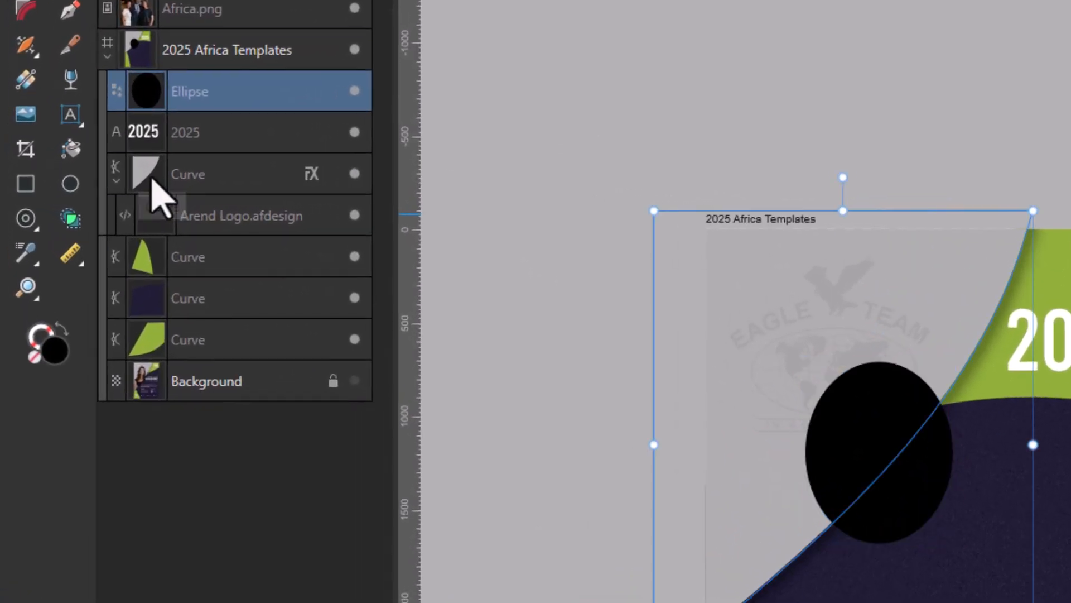
pyautogui.click(151, 179)
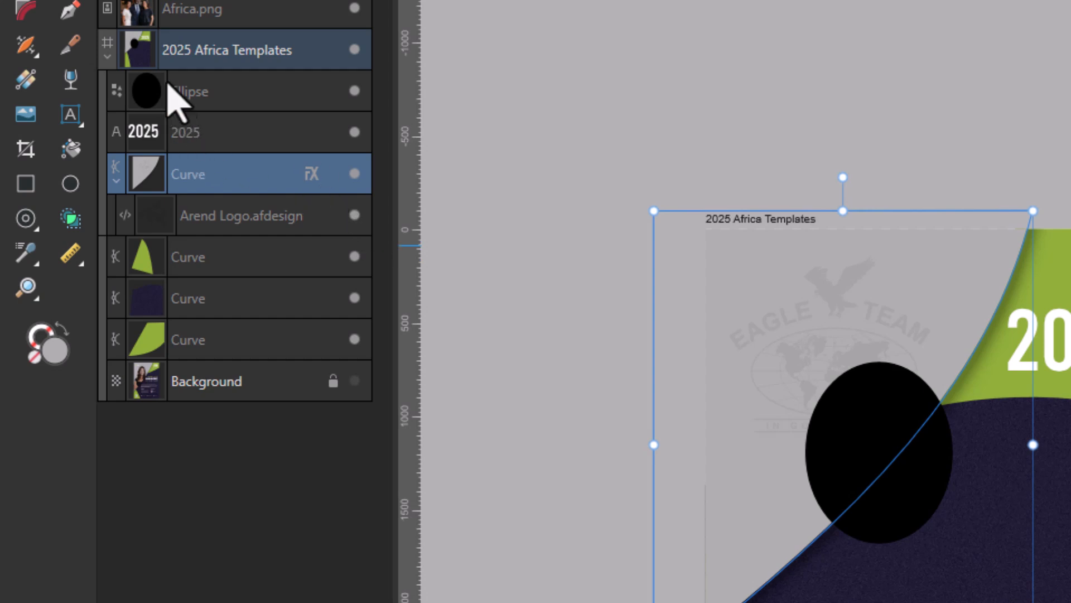
pyautogui.click(155, 86)
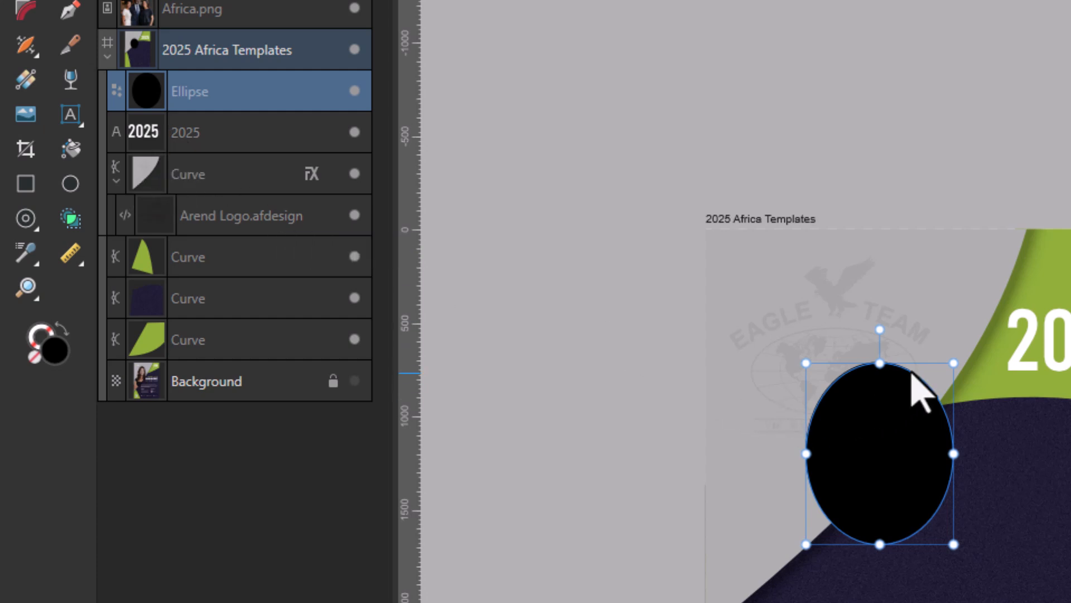
pyautogui.moveTo(145, 100); pyautogui.dragTo(191, 199)
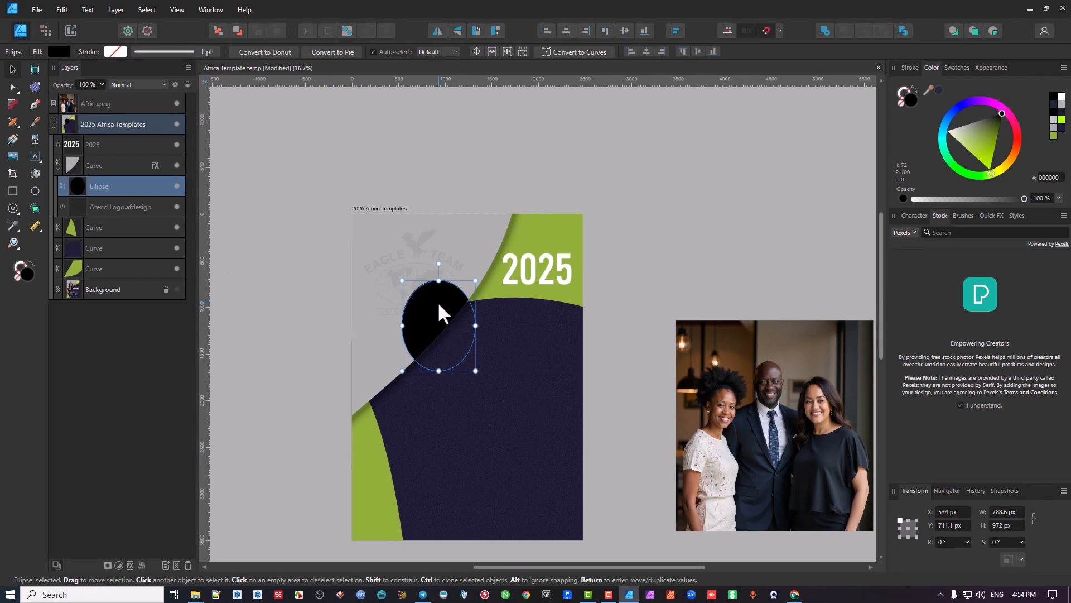
# Shift the clipped black ellipse to about X 448 px and check how the grey curve's edge crops it
pyautogui.moveTo(423, 307)
pyautogui.mouseDown()
pyautogui.moveTo(390, 258)
pyautogui.moveTo(457, 307)
pyautogui.moveTo(438, 299)
pyautogui.moveTo(368, 371)
pyautogui.moveTo(421, 314)
pyautogui.mouseUp()
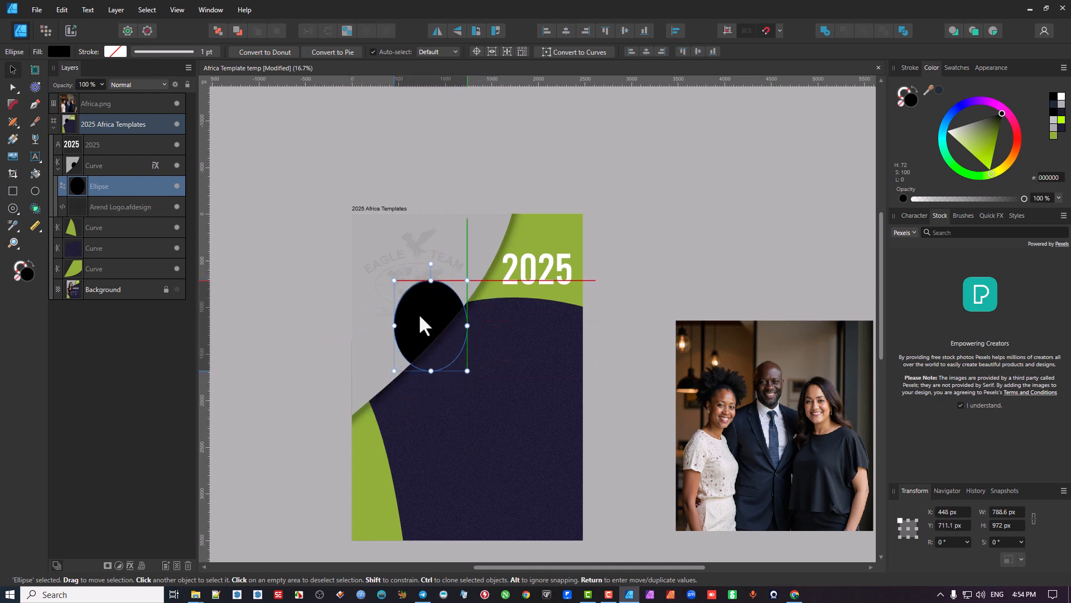
pyautogui.scroll(3, 450, 328)
pyautogui.scroll(2, 450, 330)
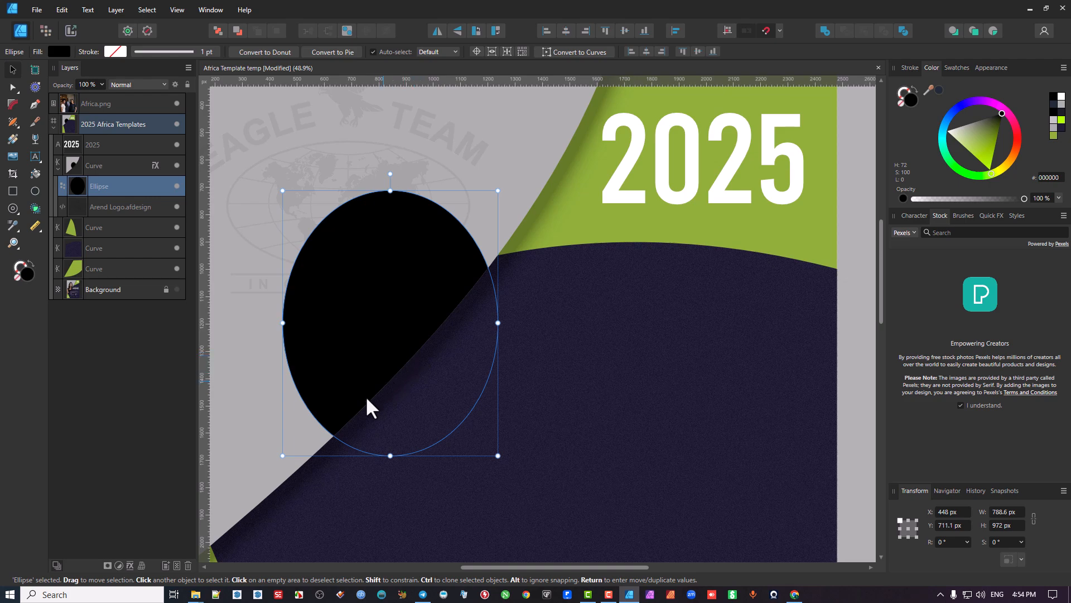
pyautogui.scroll(-3, 395, 357)
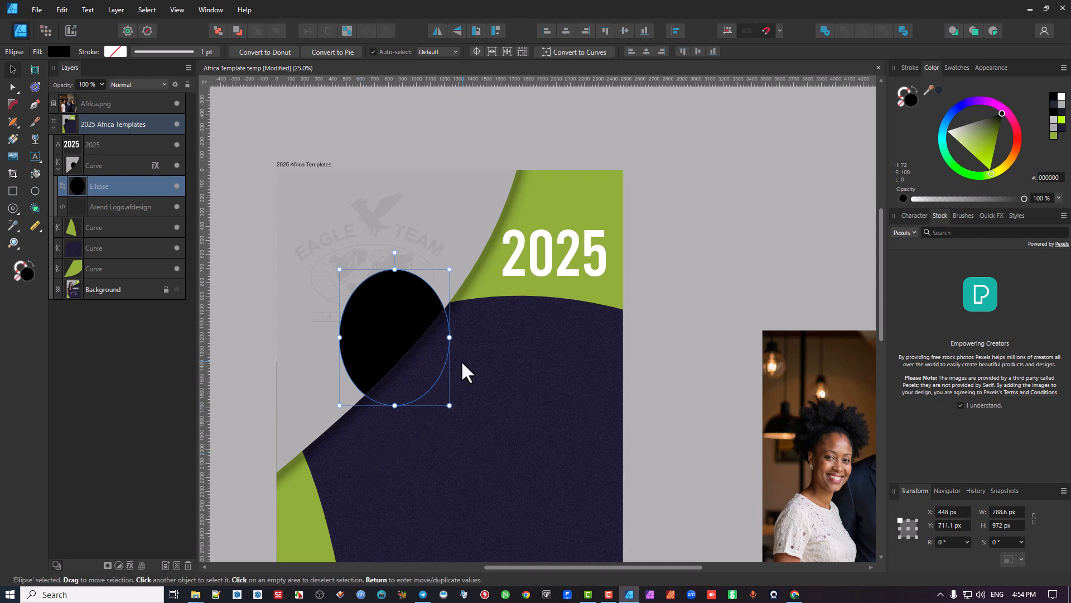
pyautogui.keyDown('ctrl'); pyautogui.scroll(3, 401, 360); pyautogui.keyUp('ctrl')
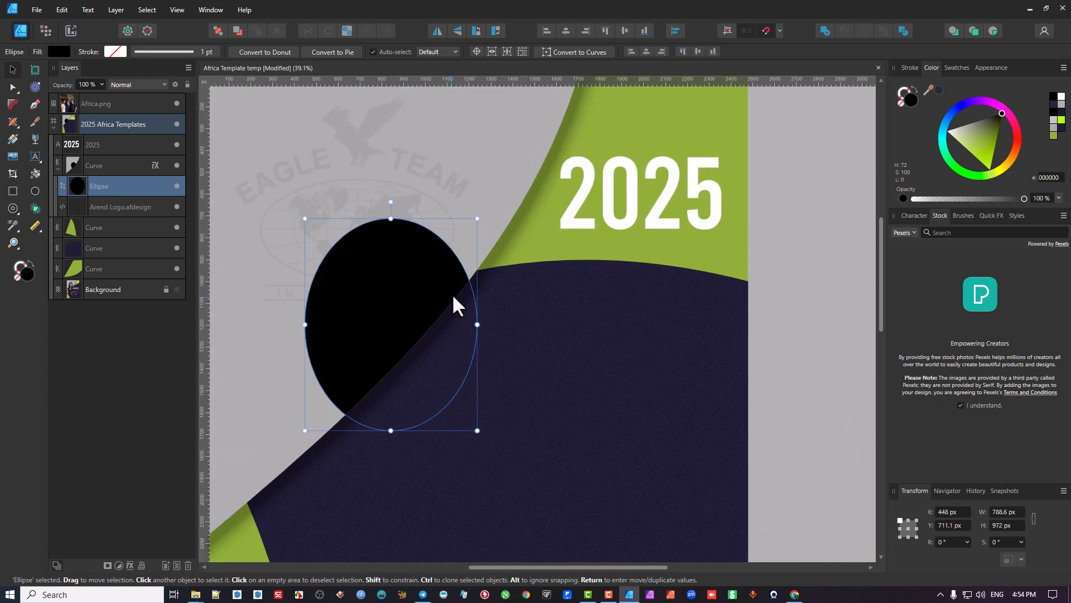
pyautogui.keyDown('ctrl'); pyautogui.scroll(-3, 410, 325); pyautogui.keyUp('ctrl')
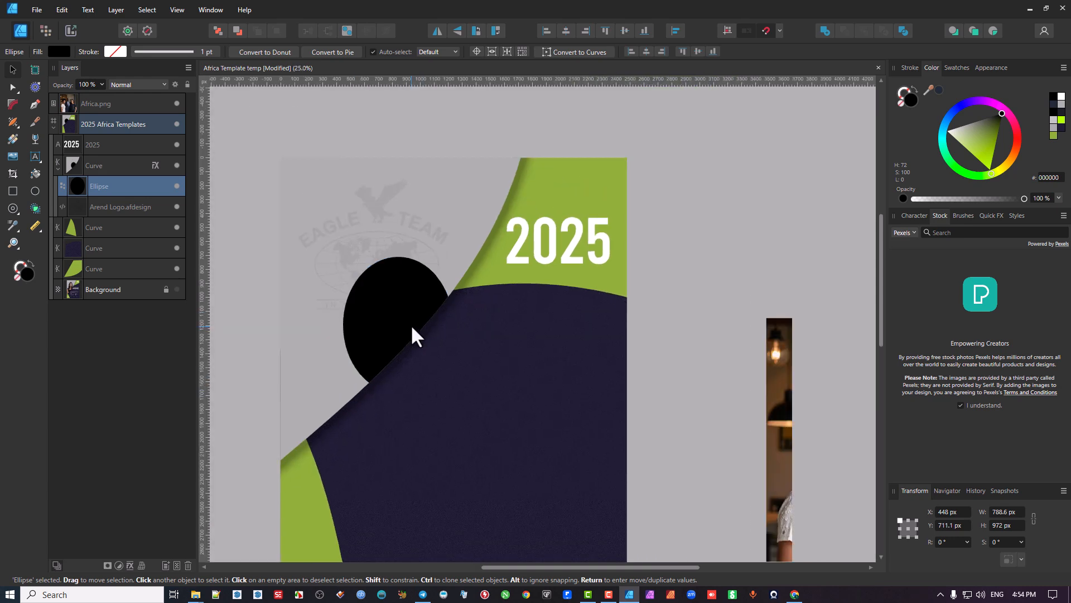
pyautogui.moveTo(409, 307); pyautogui.dragTo(444, 270)
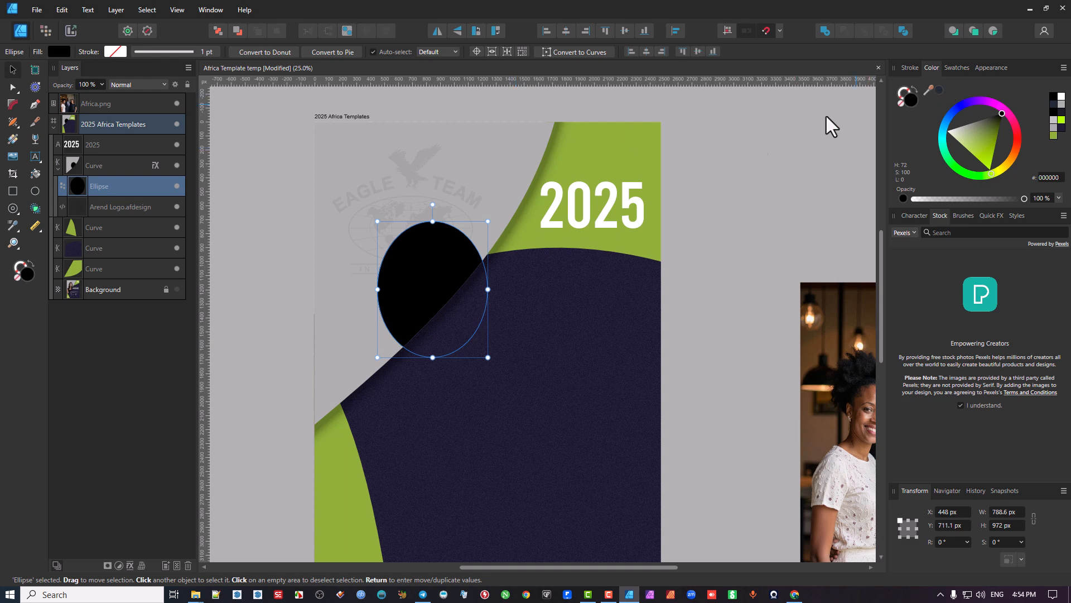
pyautogui.scroll(-2, 461, 302)
pyautogui.hscroll(2, 462, 302)
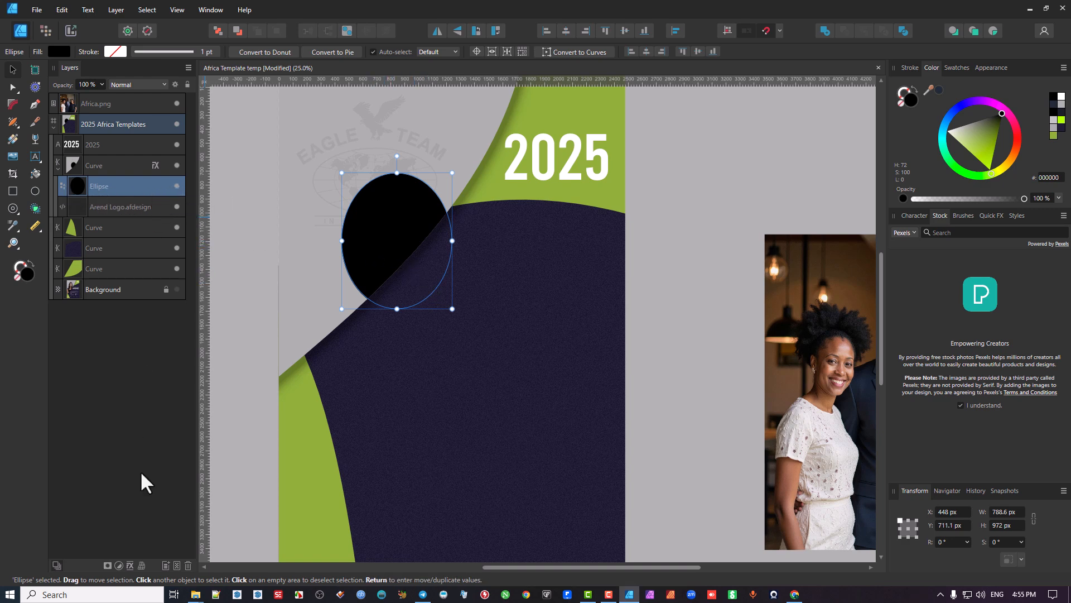
# Delete the clipped ellipse and clip the Africa.png photo inside the grey curve, placed at about X -99 px, Y -25 px
pyautogui.click(187, 565)
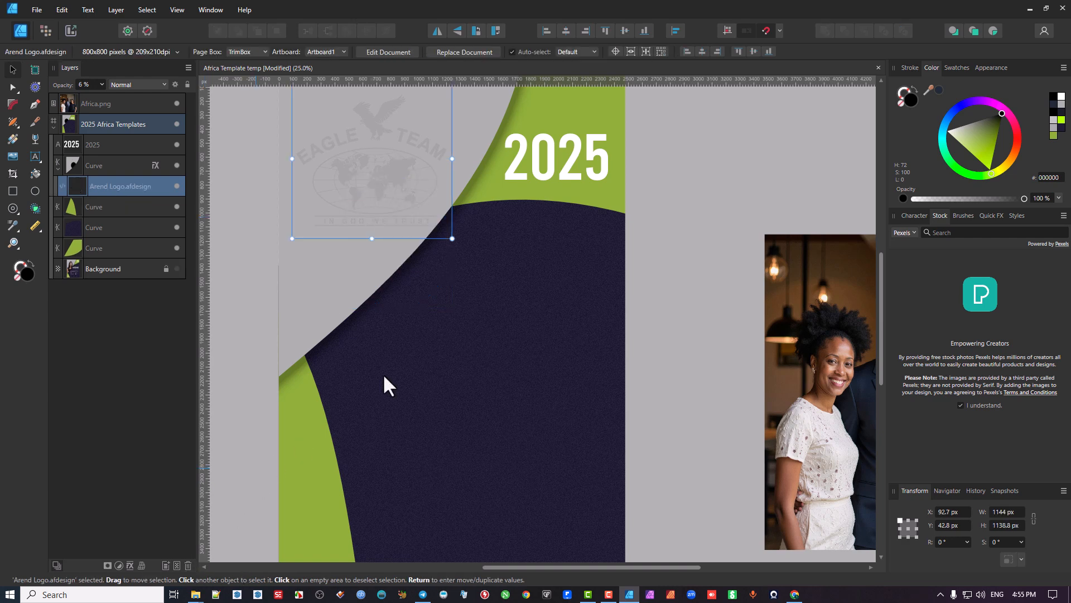
pyautogui.scroll(-3, 436, 339)
pyautogui.click(498, 337)
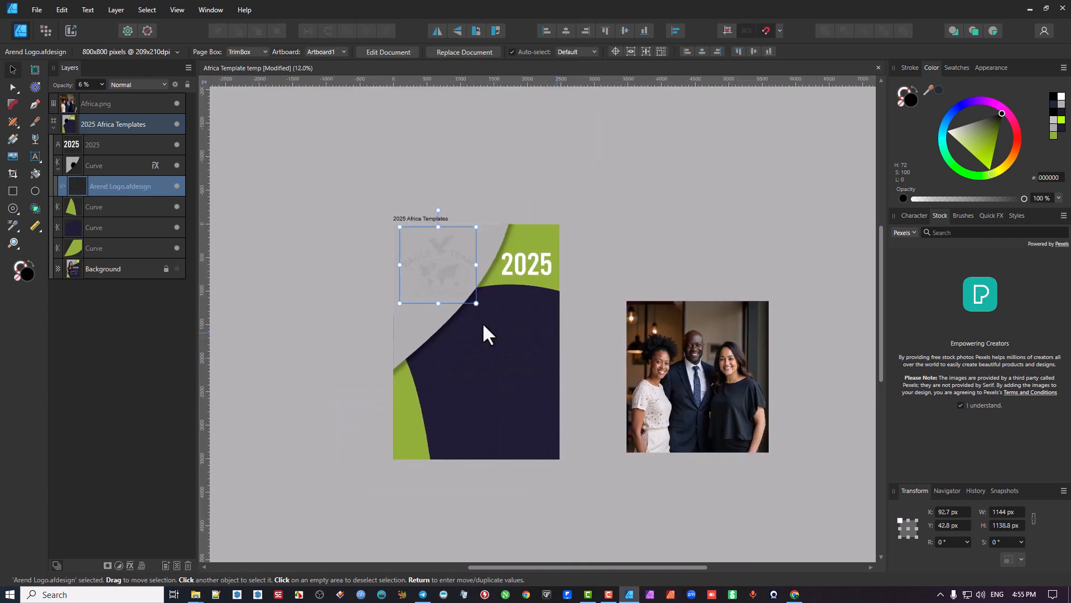
pyautogui.click(690, 366)
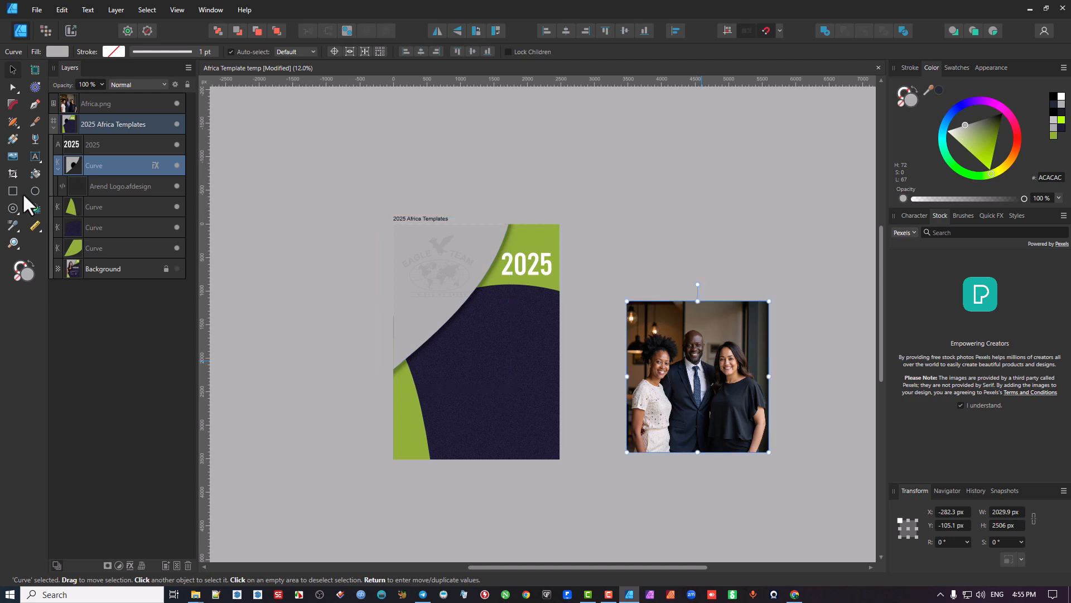
pyautogui.moveTo(72, 102); pyautogui.dragTo(98, 162)
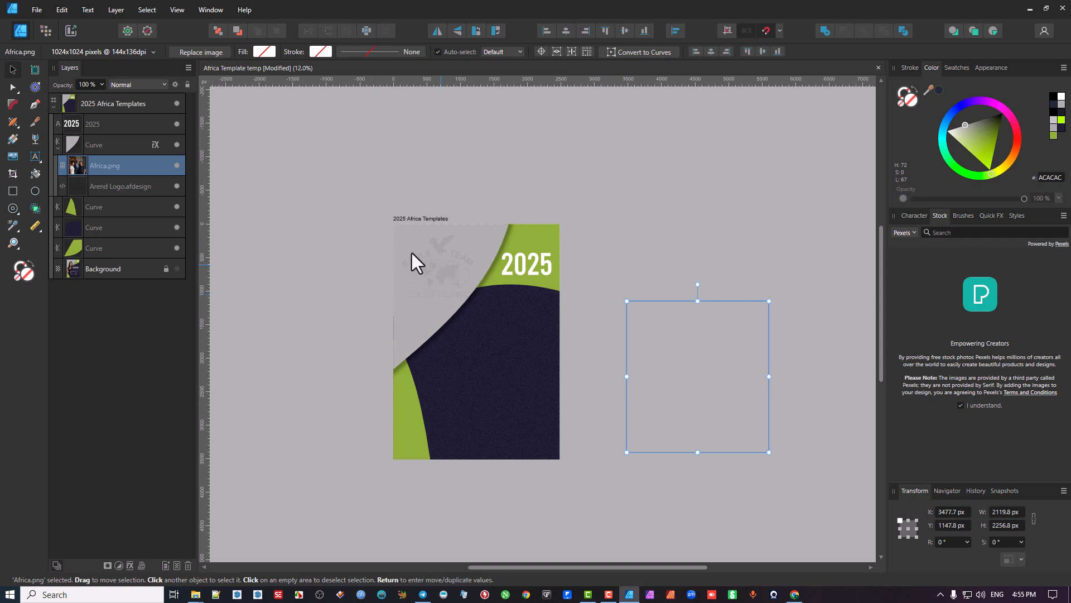
pyautogui.moveTo(698, 371); pyautogui.dragTo(465, 287)
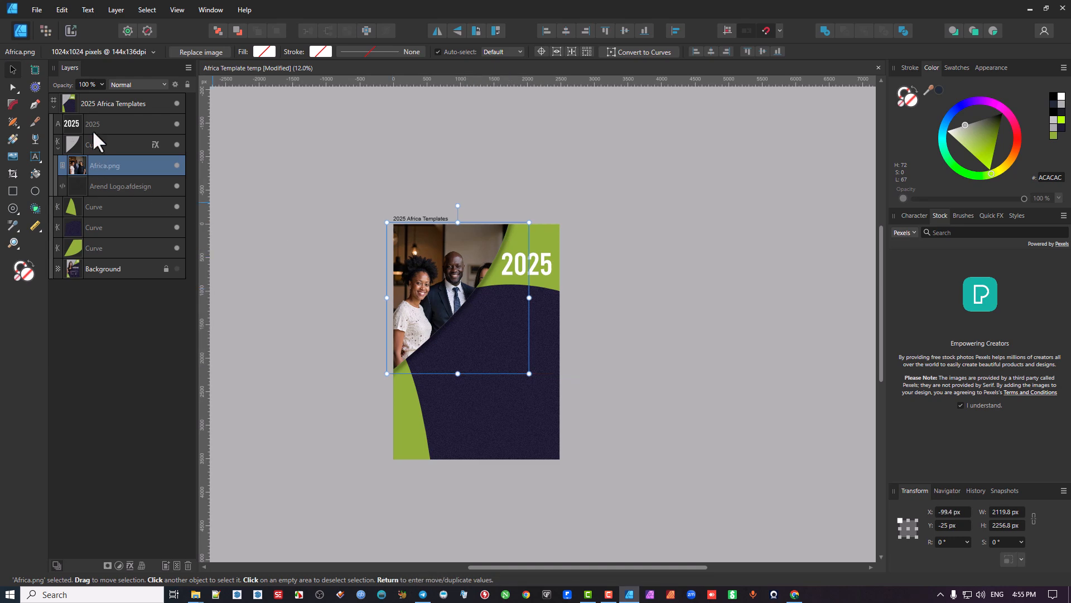
# Take the Africa.png photo out of the grey curve to reposition it over the shape, and clip it inside again
pyautogui.moveTo(62, 168); pyautogui.dragTo(78, 116)
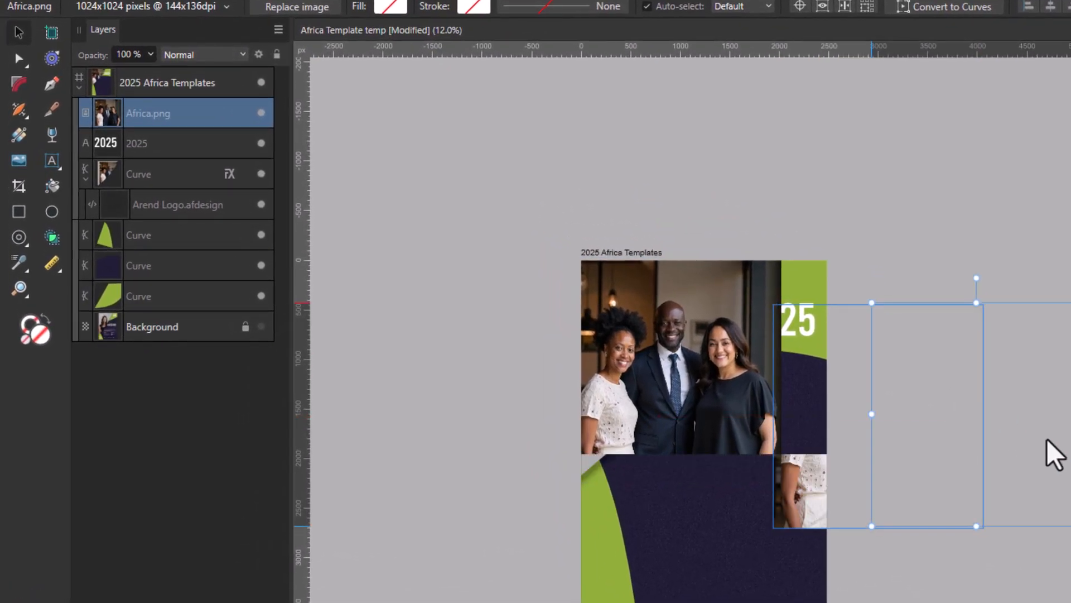
pyautogui.moveTo(1047, 439); pyautogui.dragTo(1045, 438)
pyautogui.moveTo(653, 344); pyautogui.dragTo(657, 345)
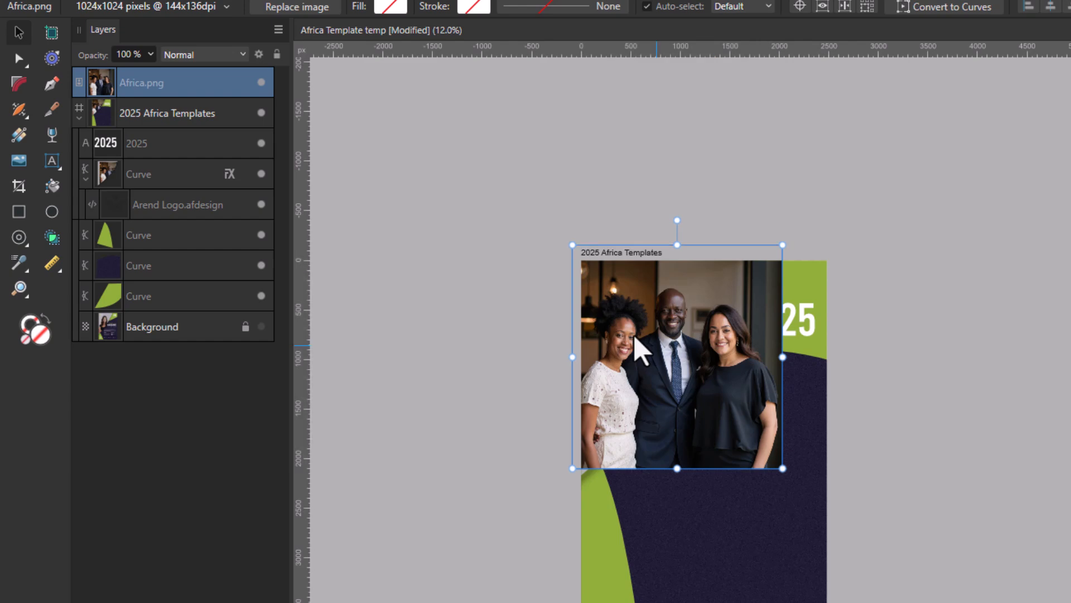
pyautogui.scroll(2, 636, 346)
pyautogui.moveTo(115, 120); pyautogui.dragTo(143, 173)
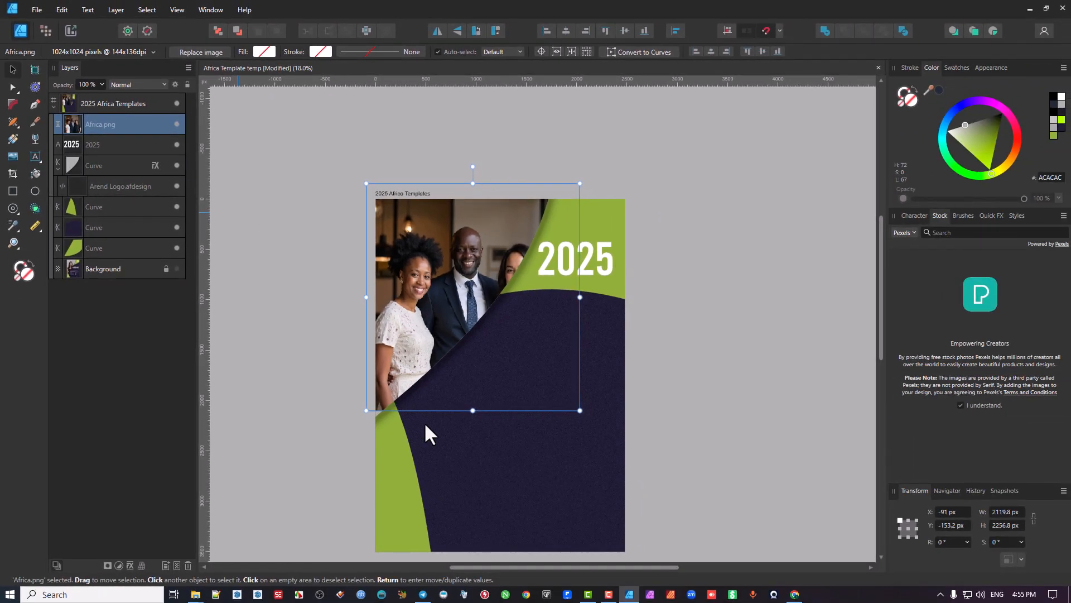
# Enlarge the clipped photo to about 2173 by 2314 px and position it at about X -282 px, Y -253 px
pyautogui.moveTo(366, 410)
pyautogui.mouseDown()
pyautogui.moveTo(334, 439)
pyautogui.moveTo(362, 416)
pyautogui.mouseUp()
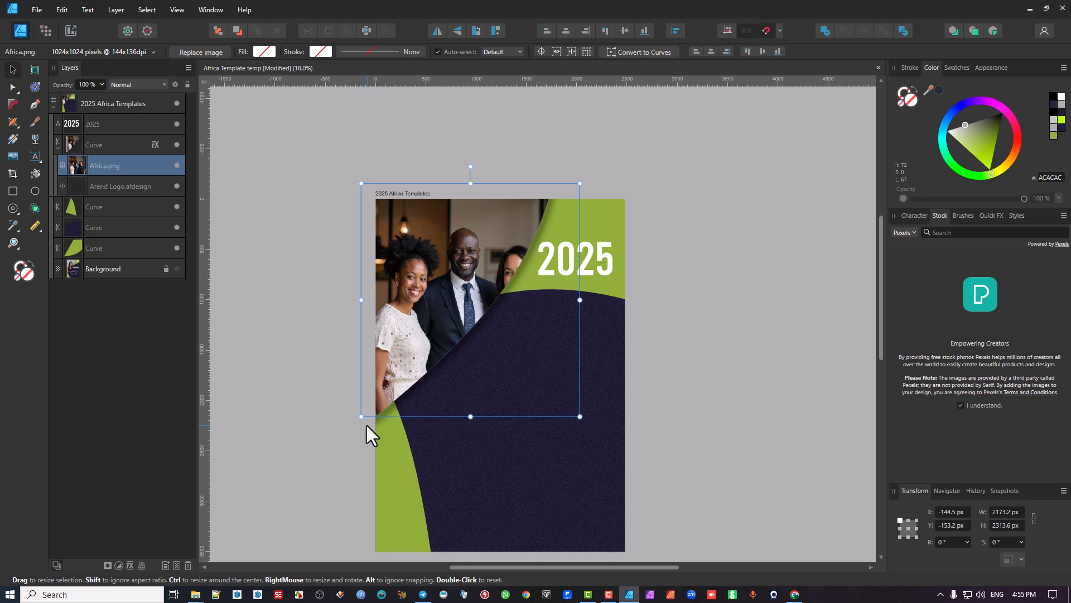
pyautogui.moveTo(469, 266)
pyautogui.mouseDown()
pyautogui.moveTo(470, 253)
pyautogui.moveTo(459, 256)
pyautogui.mouseUp()
pyautogui.scroll(3, 506, 344)
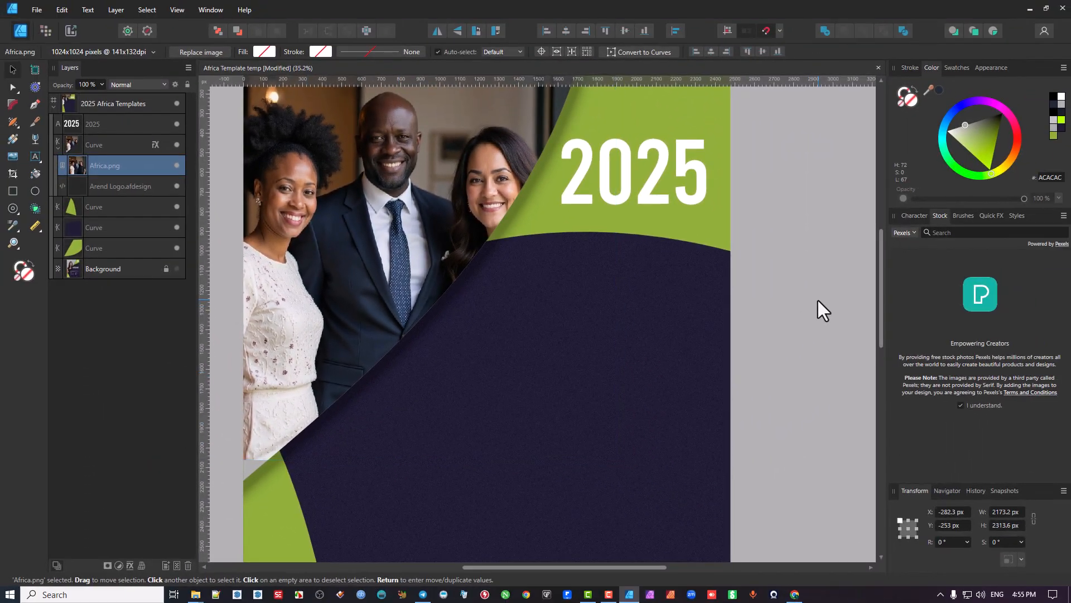
pyautogui.click(819, 300)
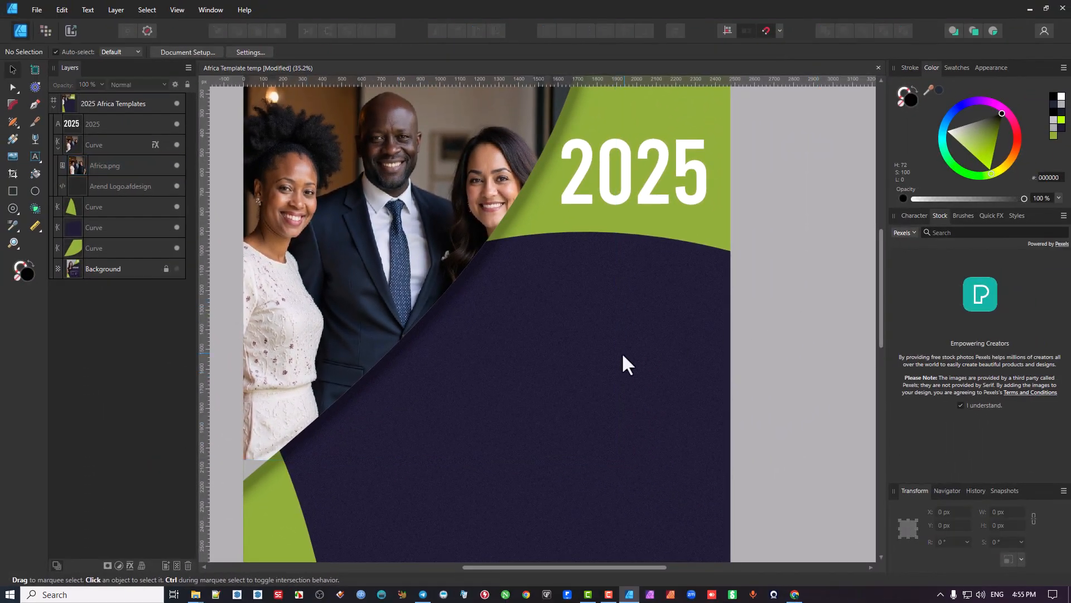
# Turn on precise clipping in the Performance settings and check the photo's clipped edge on the artboard
pyautogui.scroll(-1, 568, 339)
pyautogui.moveTo(619, 309); pyautogui.dragTo(594, 319)
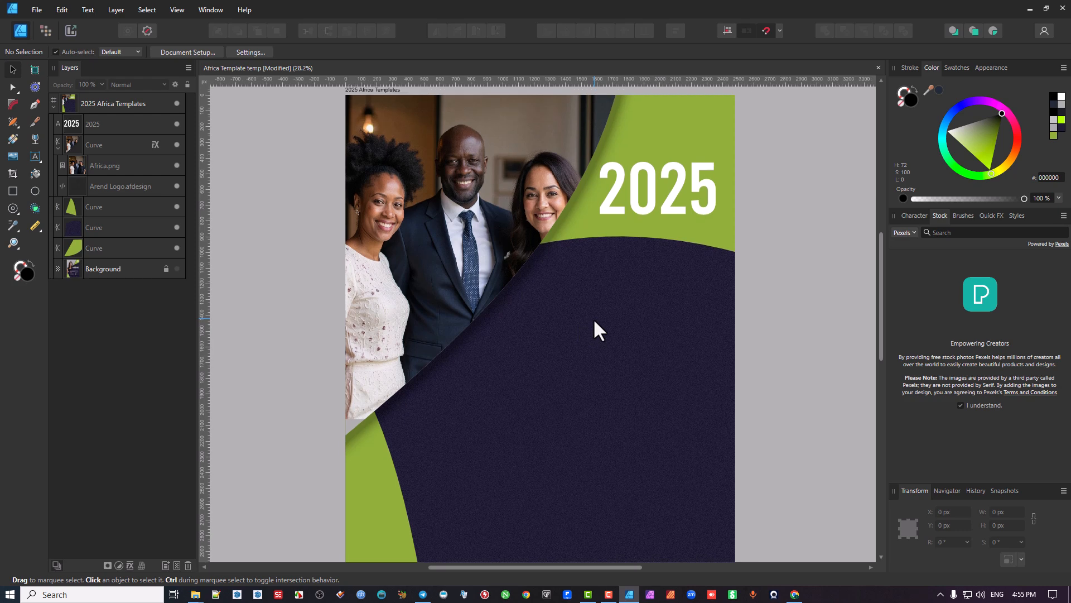
pyautogui.click(80, 10)
pyautogui.moveTo(65, 7)
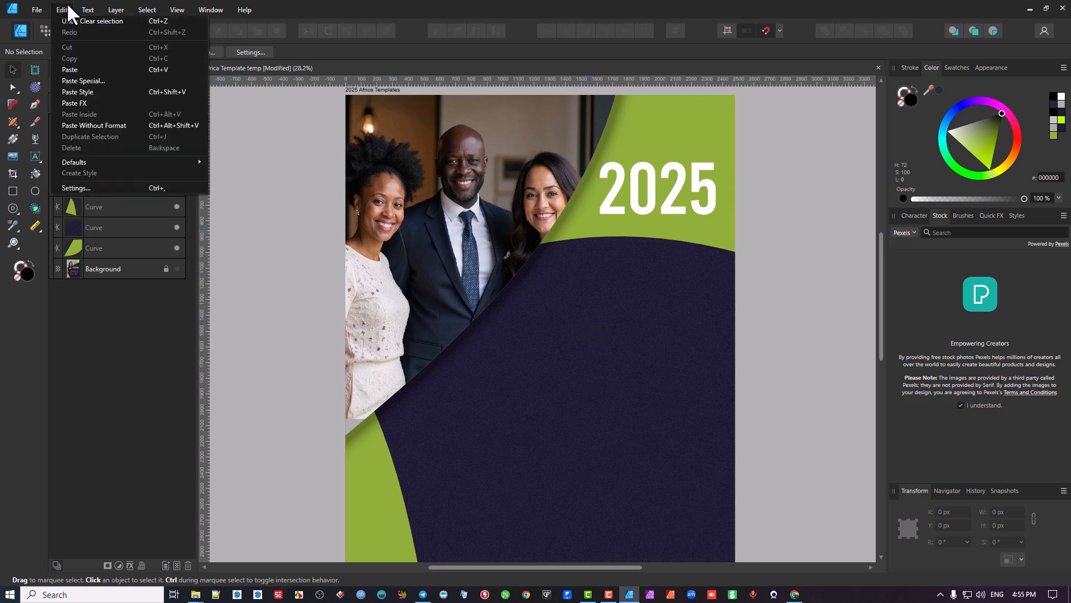
pyautogui.click(93, 188)
pyautogui.moveTo(431, 123); pyautogui.dragTo(730, 200)
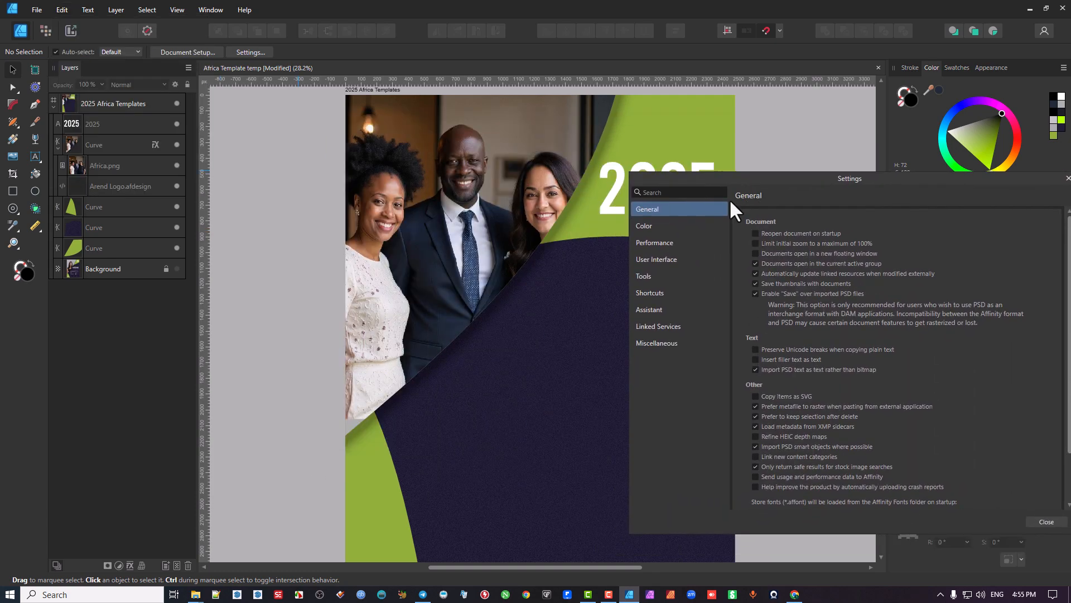
pyautogui.click(655, 243)
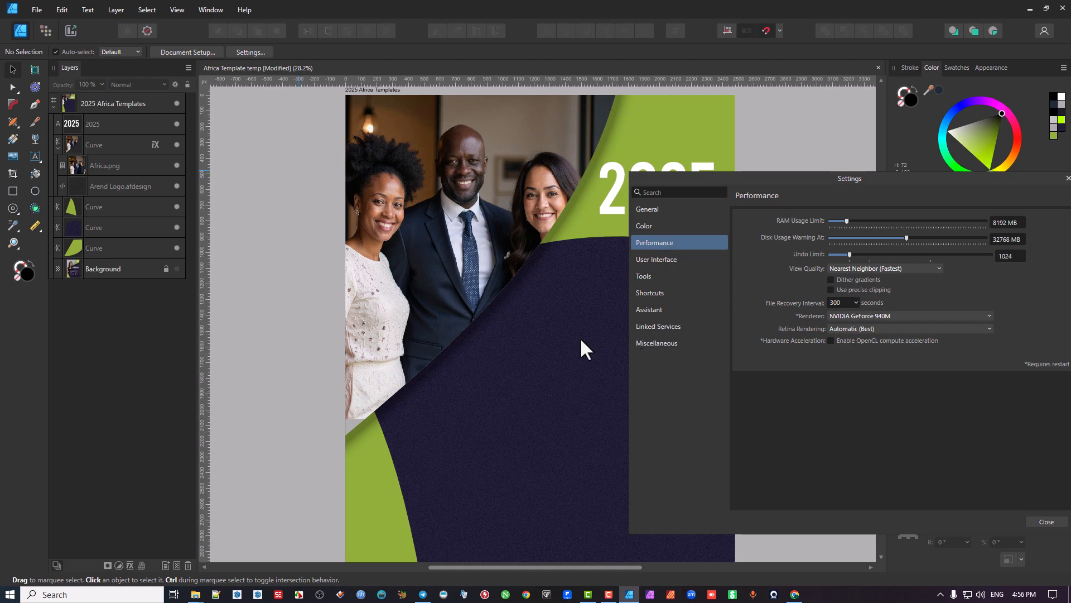
pyautogui.scroll(6, 478, 321)
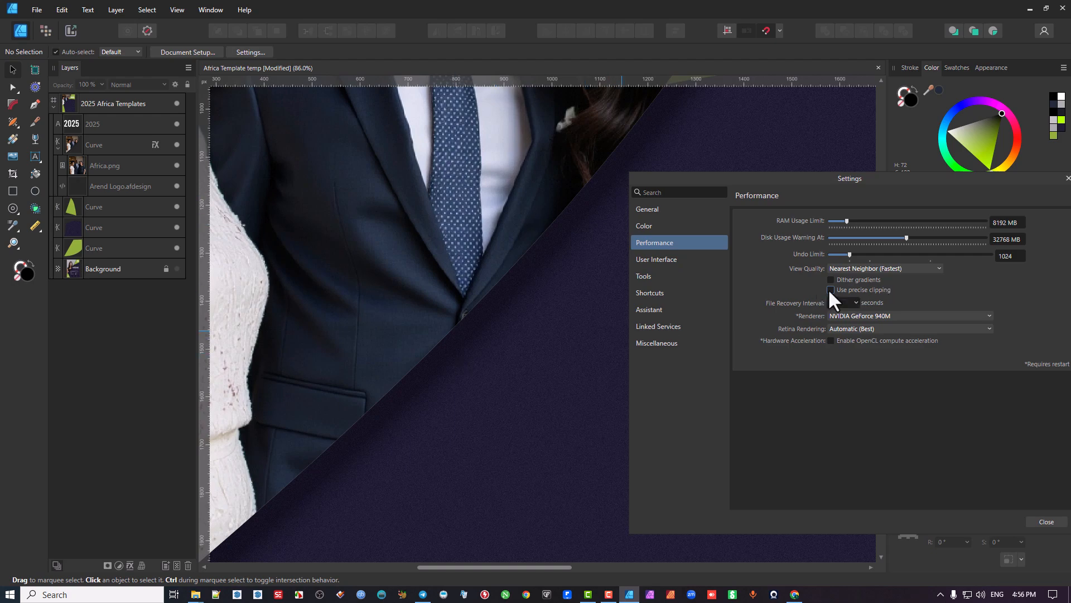
pyautogui.scroll(-5, 568, 384)
pyautogui.moveTo(567, 383); pyautogui.dragTo(435, 325)
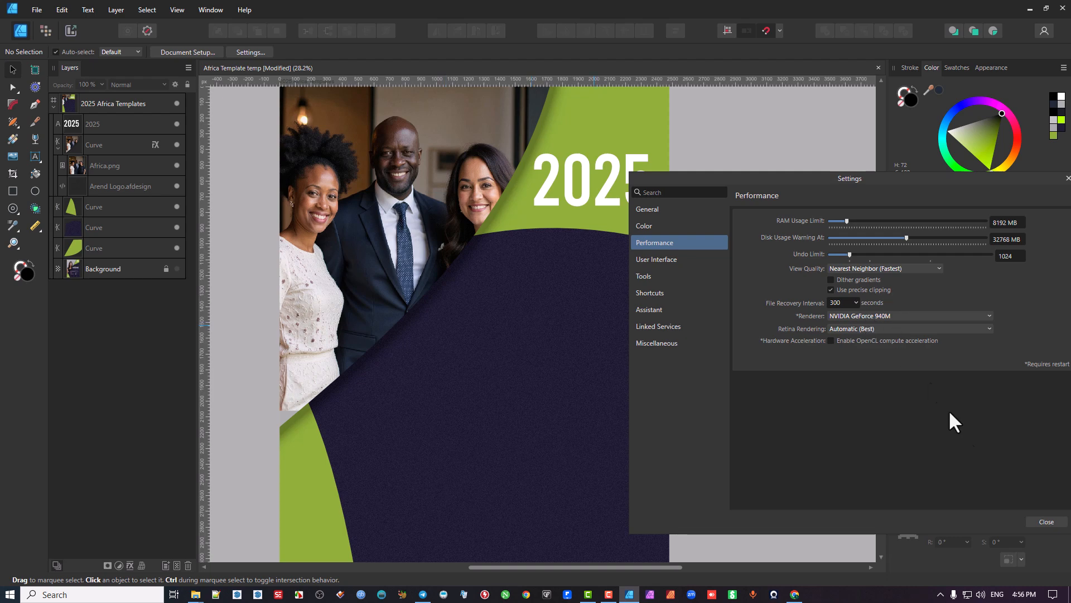
pyautogui.click(1047, 522)
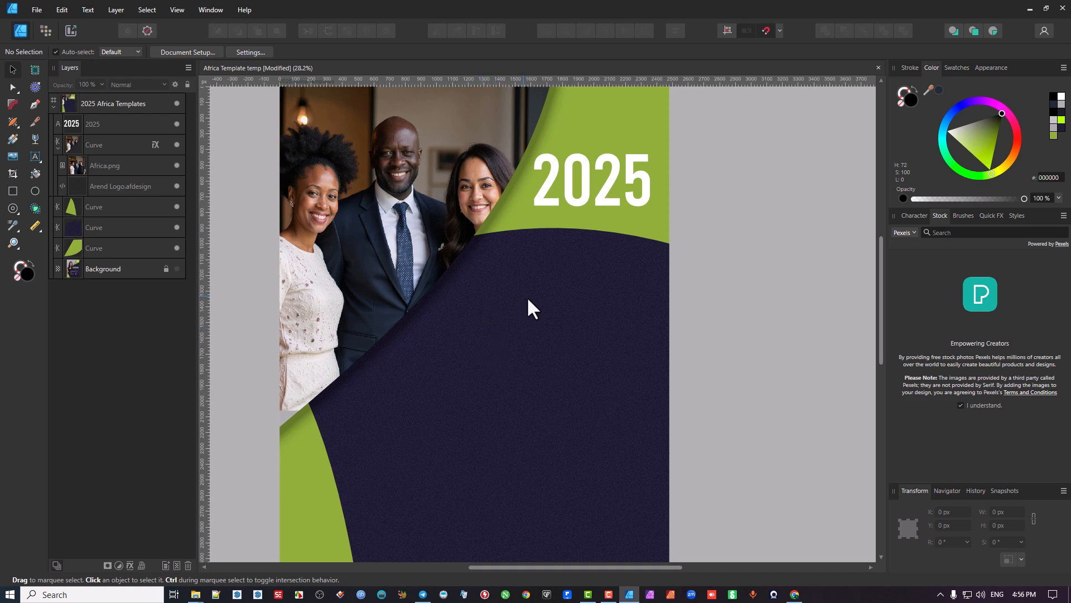
# Draw a black circle about 845 by 825 px on the dark blue area and split it with a wavy Knife tool cut
pyautogui.click(35, 191)
pyautogui.moveTo(487, 335); pyautogui.dragTo(620, 463)
pyautogui.click(35, 122)
pyautogui.moveTo(534, 311); pyautogui.dragTo(532, 332)
pyautogui.moveTo(522, 422)
pyautogui.mouseDown()
pyautogui.moveTo(579, 472)
pyautogui.moveTo(569, 463)
pyautogui.mouseUp()
pyautogui.click(13, 69)
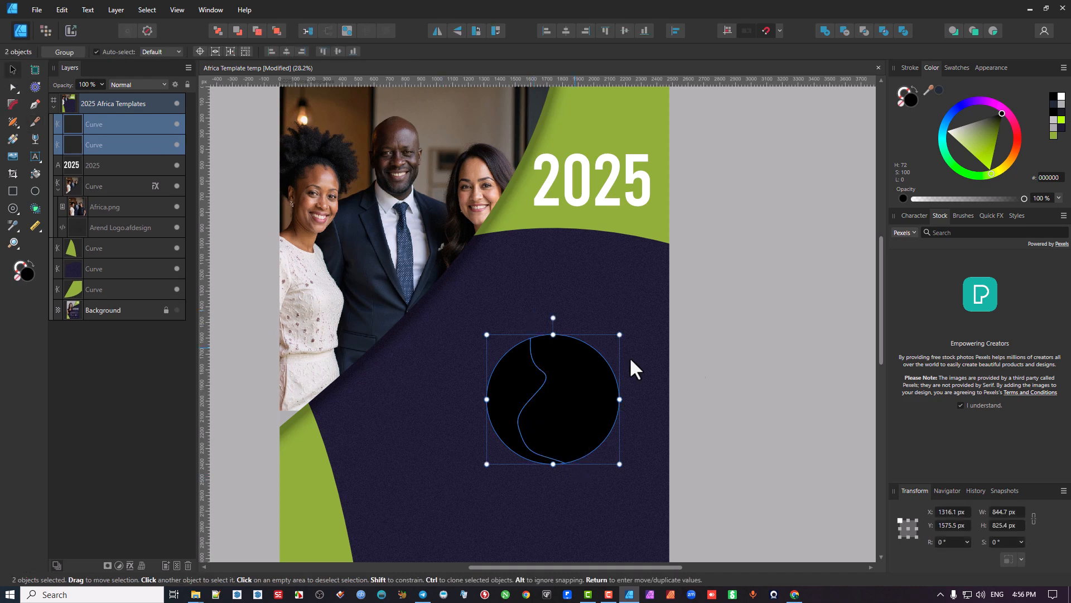
# Select the two pieces of the cut circle in turn to examine the seam between them
pyautogui.click(730, 358)
pyautogui.click(582, 415)
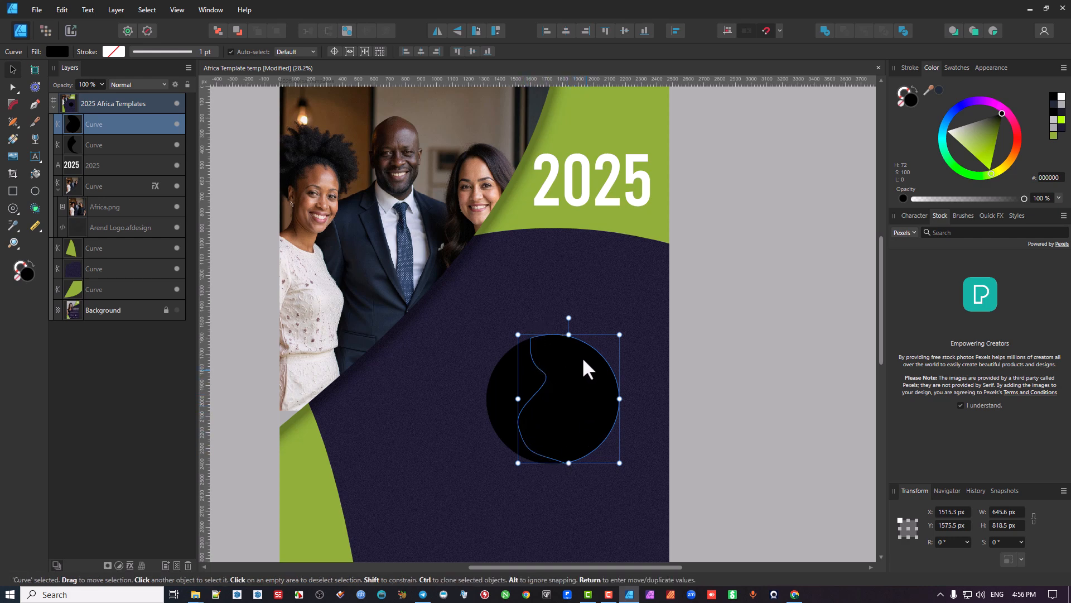
pyautogui.click(509, 392)
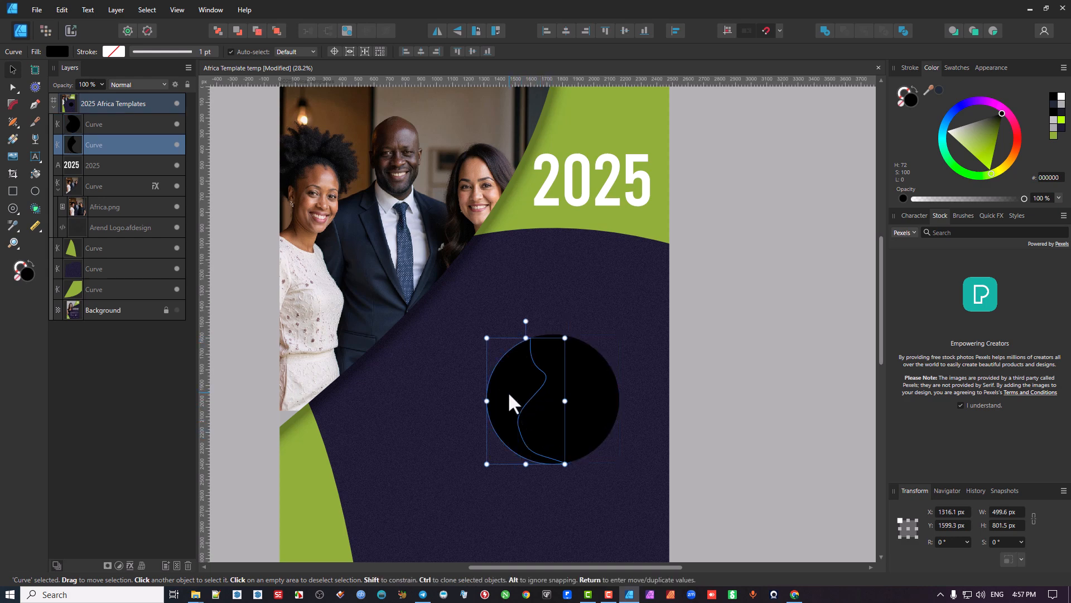
pyautogui.click(760, 344)
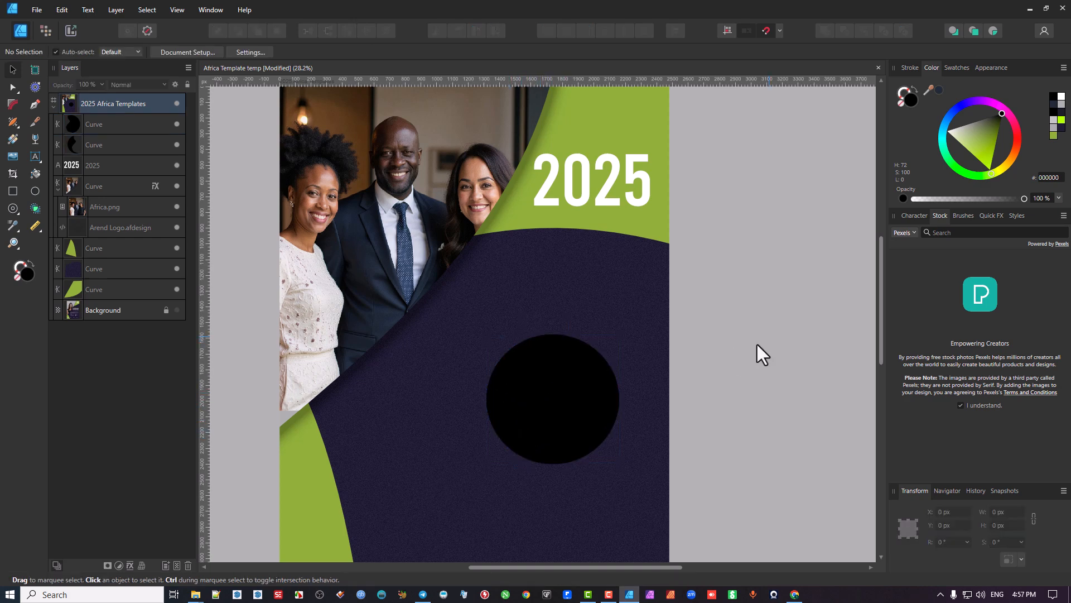
pyautogui.click(516, 390)
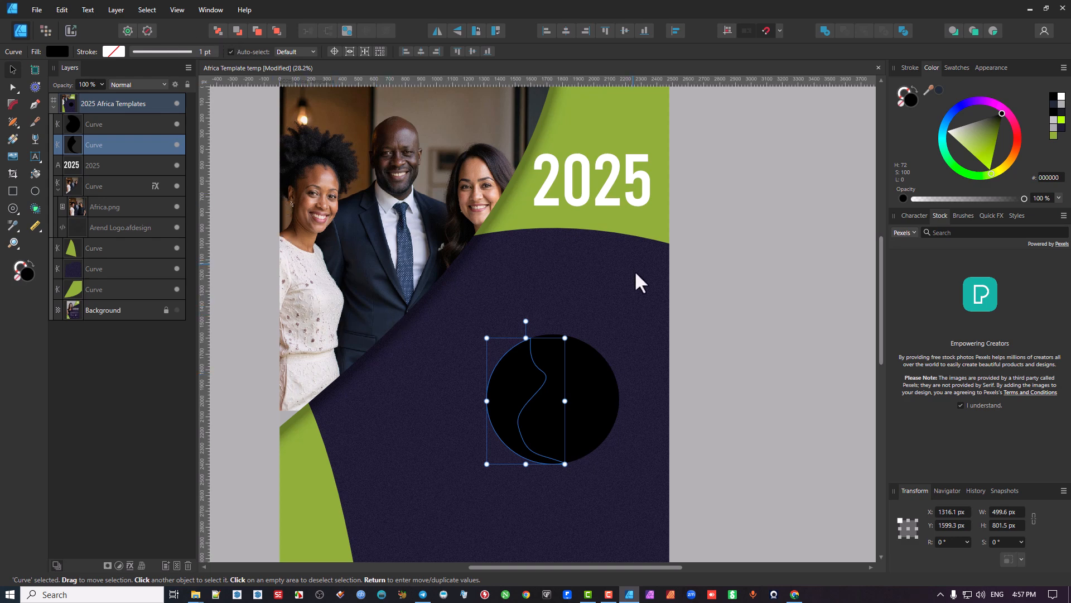
pyautogui.click(704, 349)
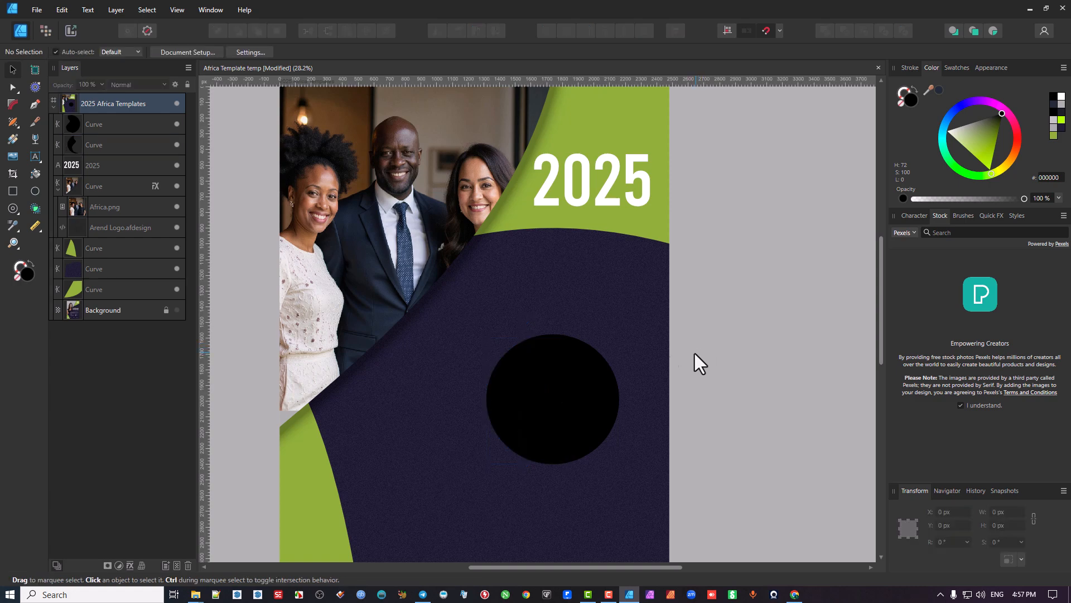